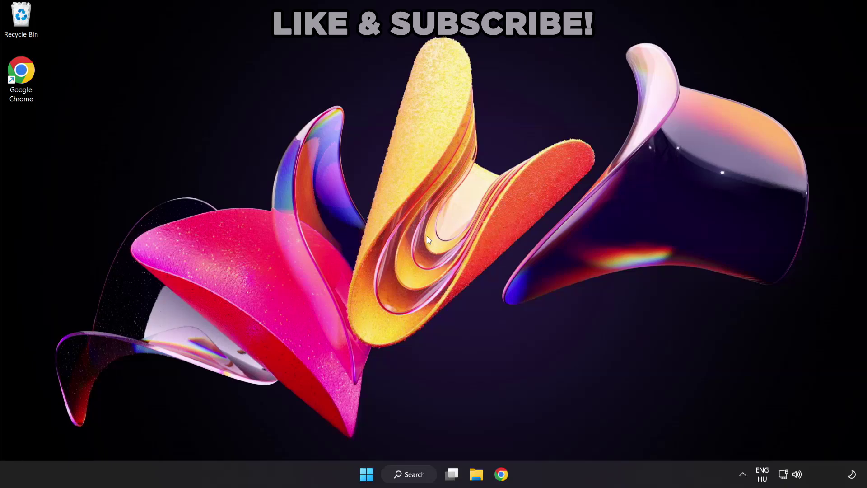
Search Windows for 'device manager' and launch the Device Manager best match.
left_click(419, 479)
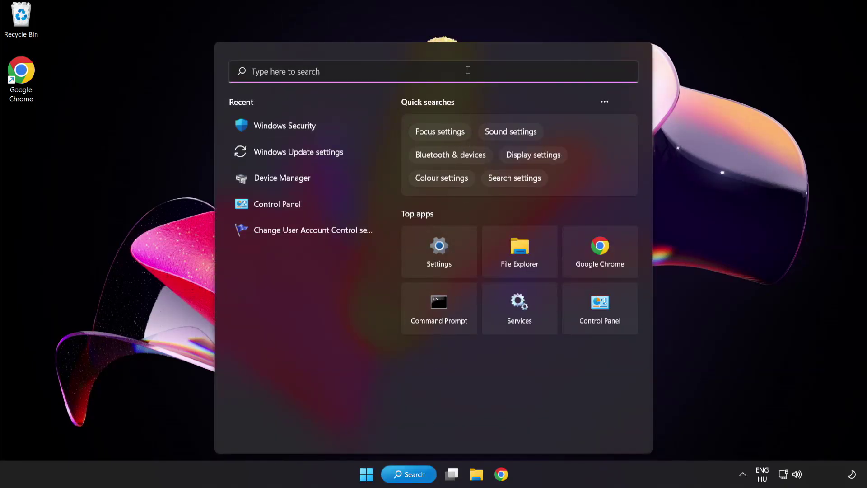
type("device manager")
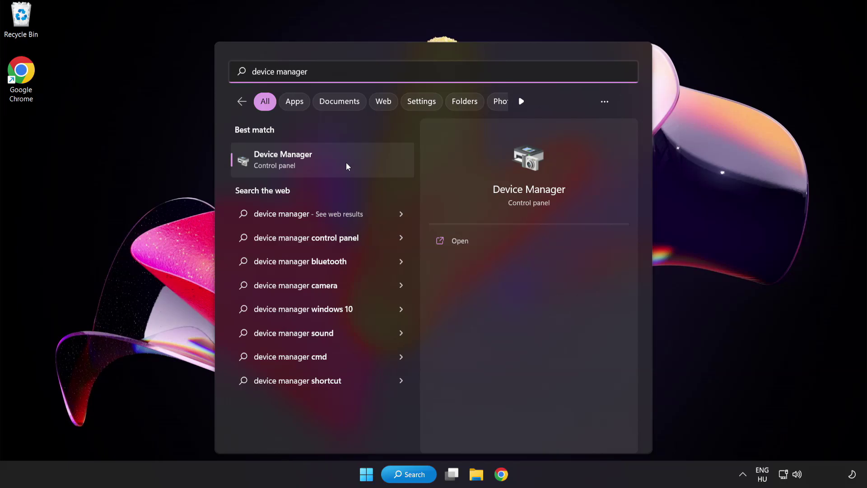
left_click(347, 166)
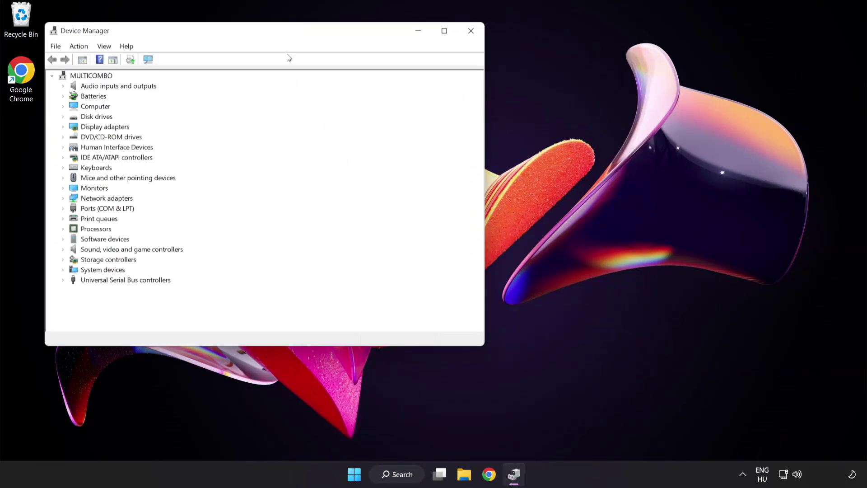
Expand Display adapters and bring up the context menu for the VMware SVGA 3D adapter.
left_click_drag(280, 35, 425, 91)
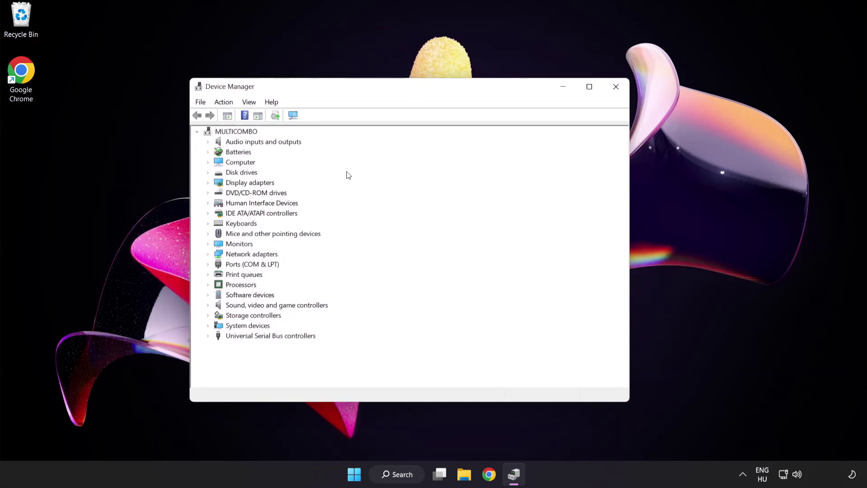
left_click(246, 185)
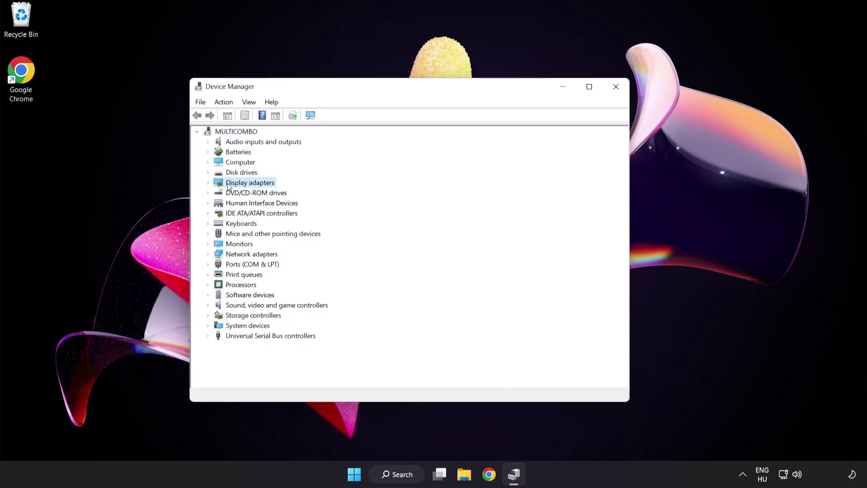
left_click(209, 184)
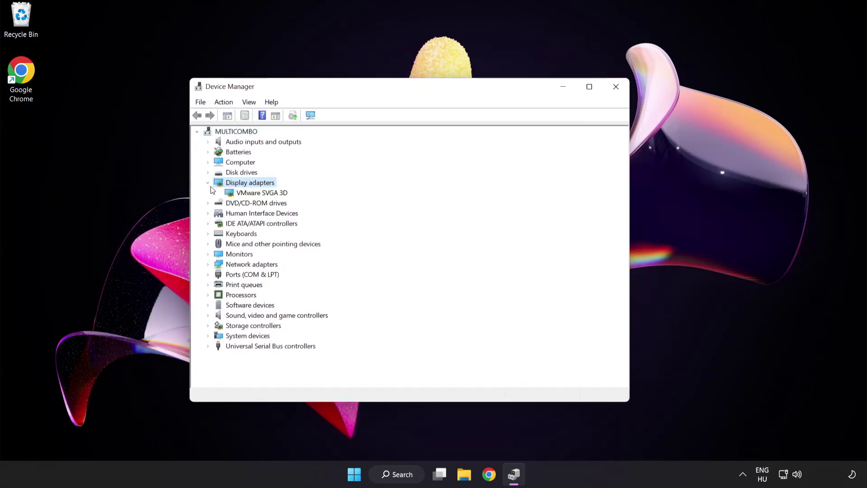
left_click(242, 196)
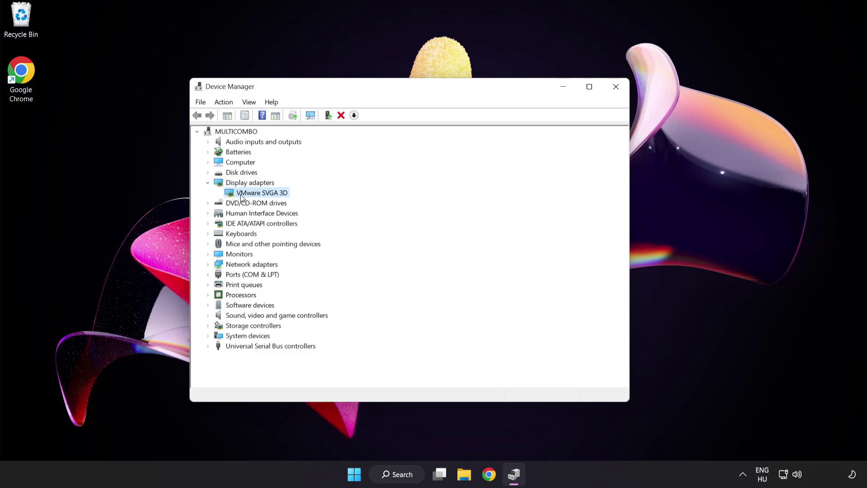
right_click(256, 195)
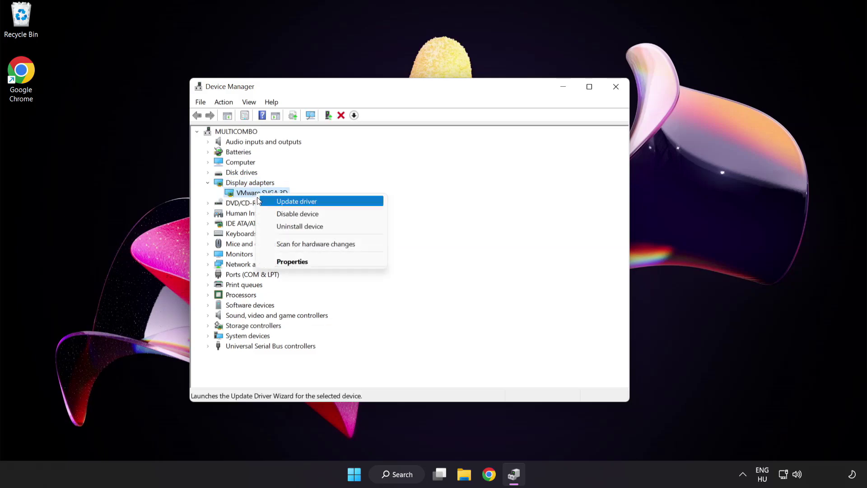
Automatically search for a VMware SVGA 3D driver, confirm the best driver is installed, and close.
left_click(336, 202)
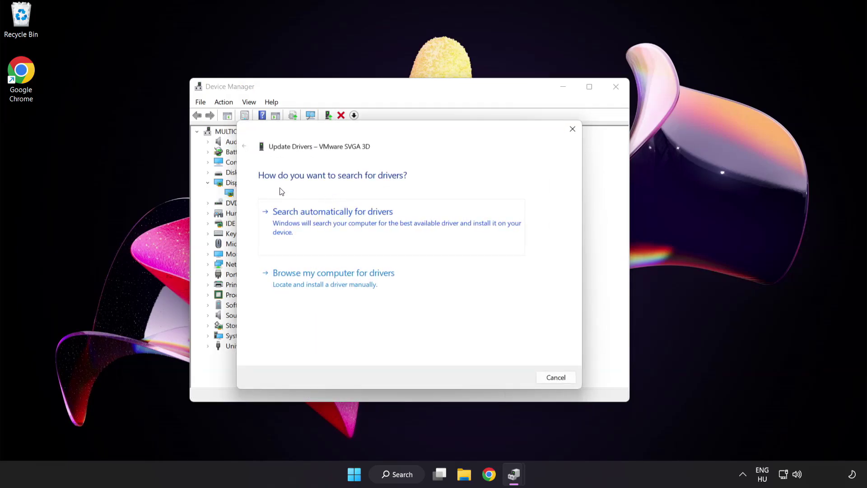
left_click(378, 221)
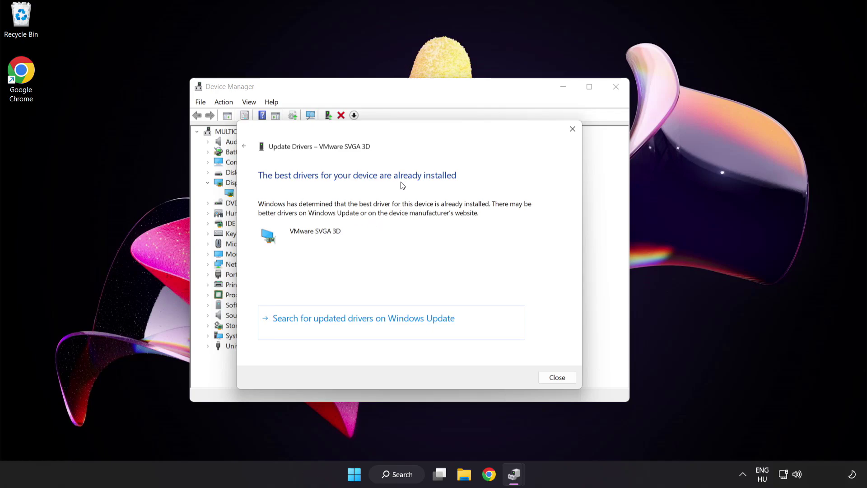
left_click(555, 379)
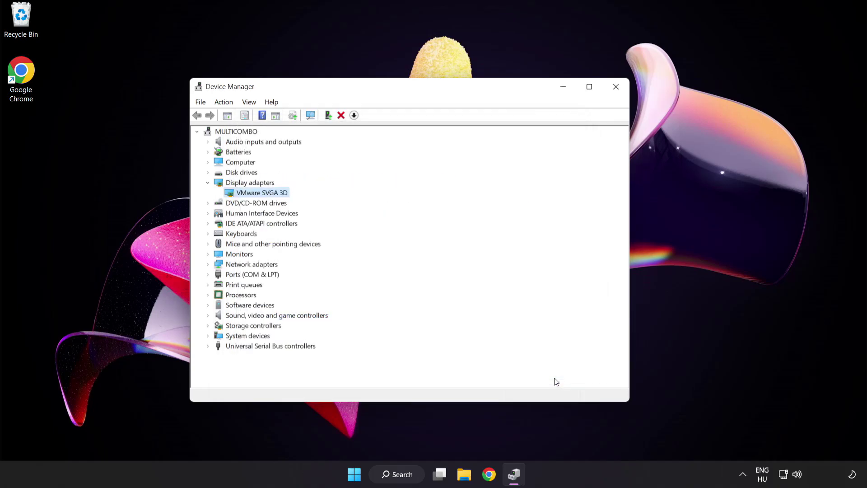
Close Device Manager and search Windows for 'update'.
left_click(616, 88)
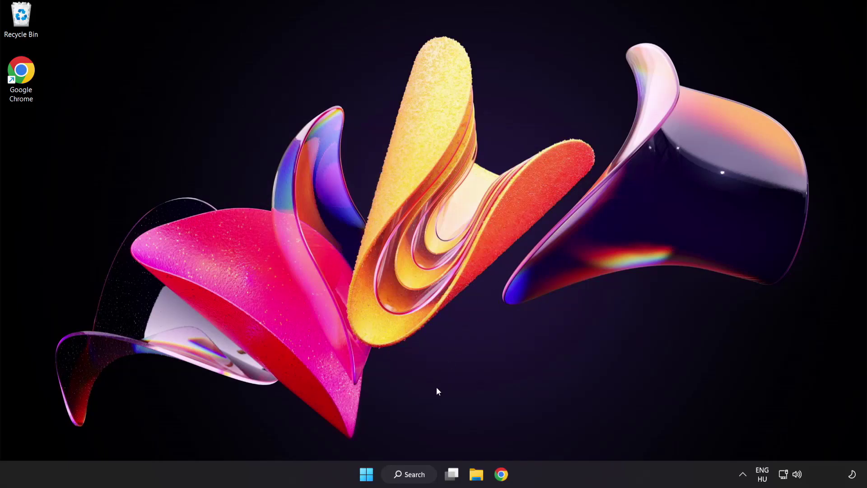
left_click(421, 479)
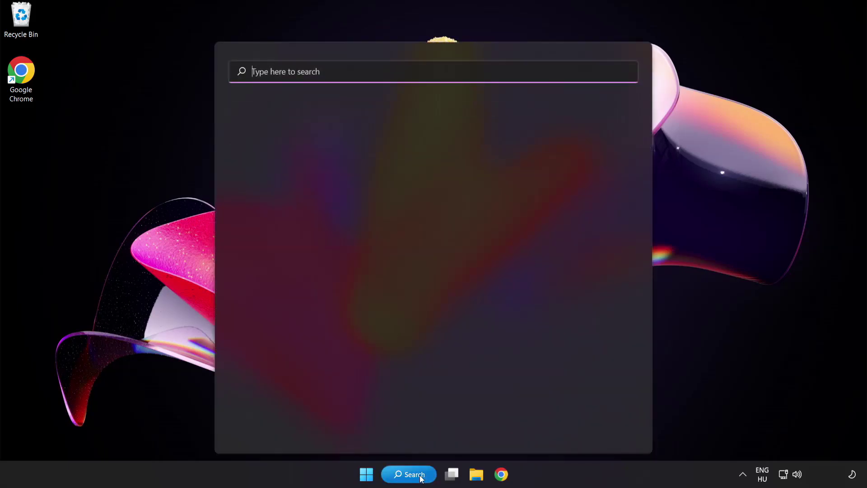
type("u")
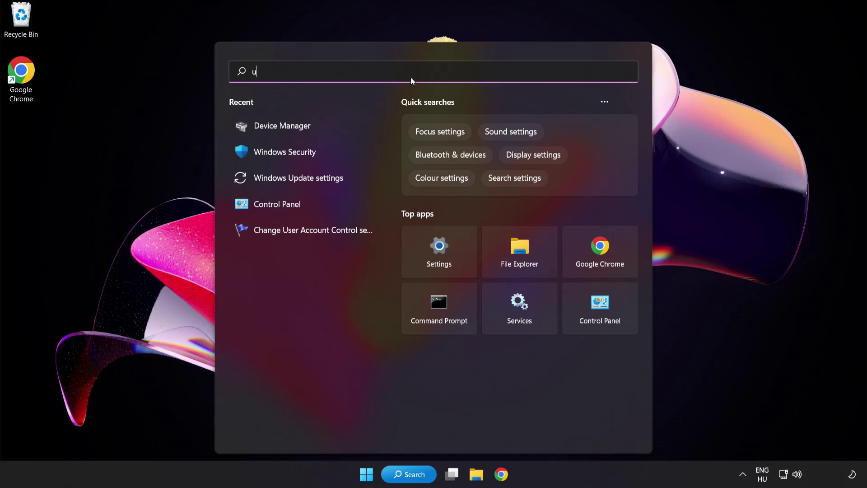
type("pdate")
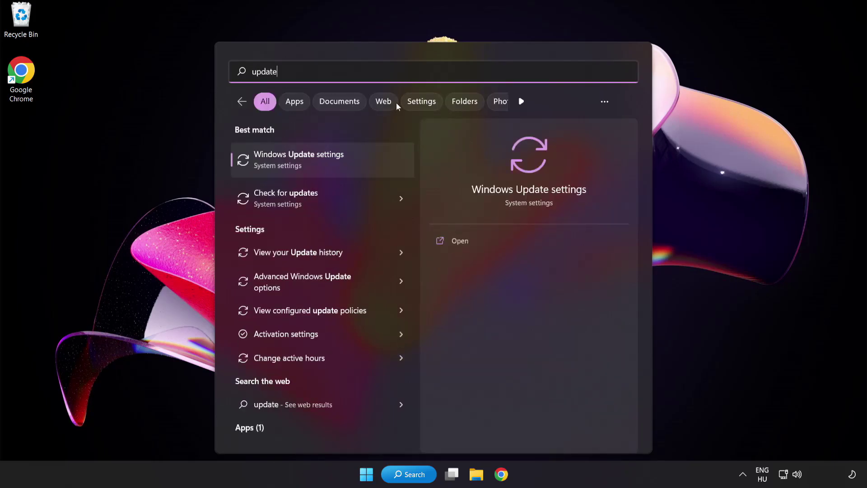
Check Windows Update until it reports 'You're up to date', then close Settings.
left_click(332, 166)
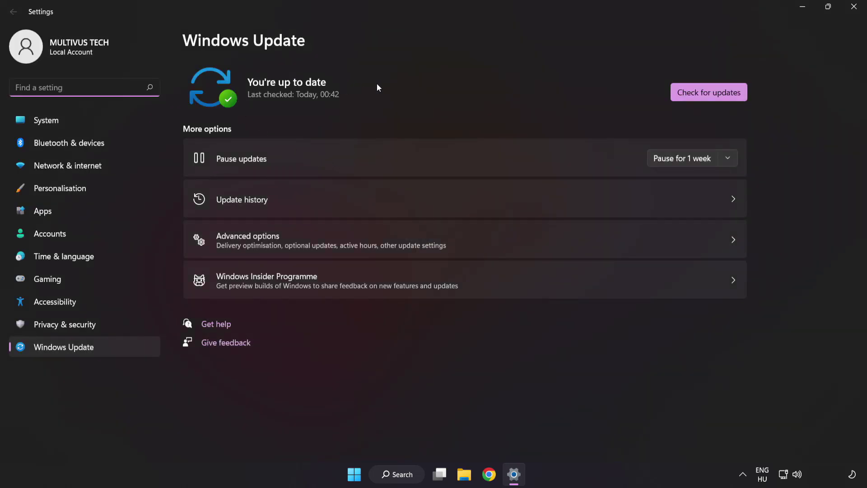
left_click(706, 96)
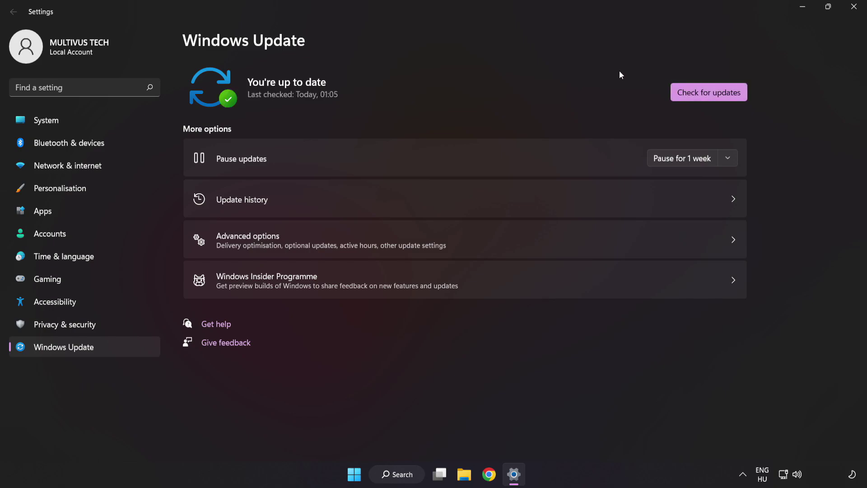
left_click(853, 7)
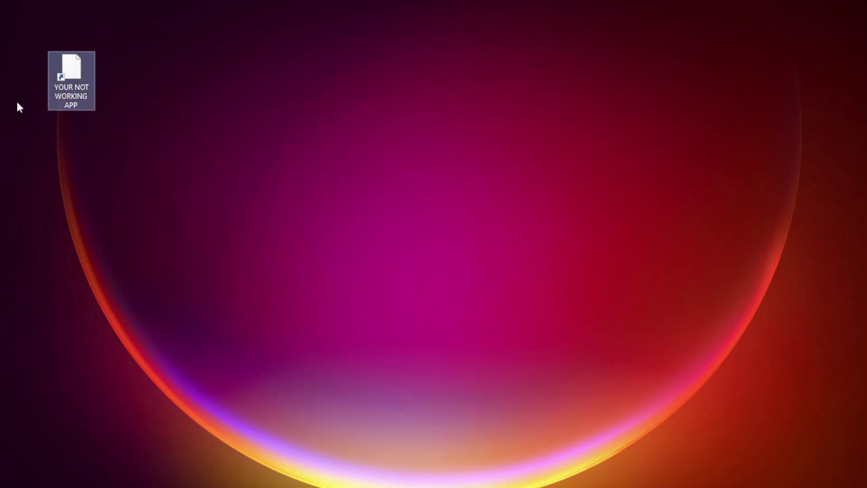
Open Properties of the YOUR NOT WORKING APP desktop shortcut and centre the dialog.
right_click(70, 64)
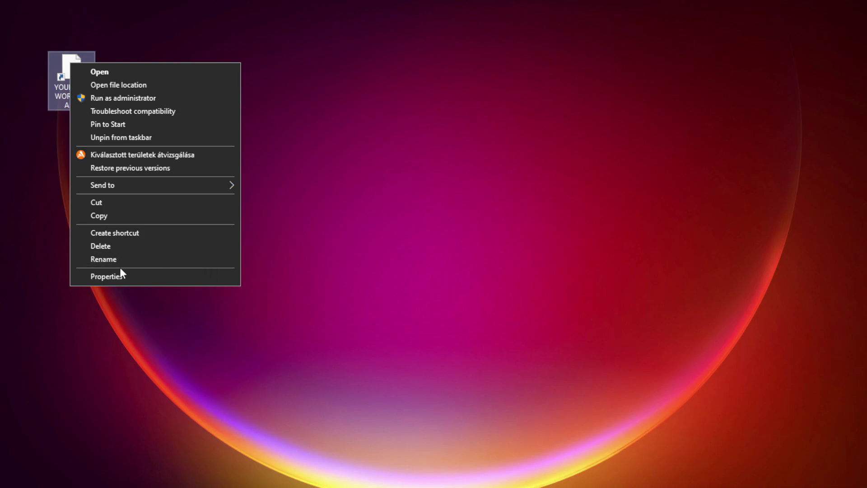
left_click(173, 276)
mouse_move(190, 74)
left_mouse_down()
mouse_move(391, 68)
mouse_move(440, 97)
left_mouse_up()
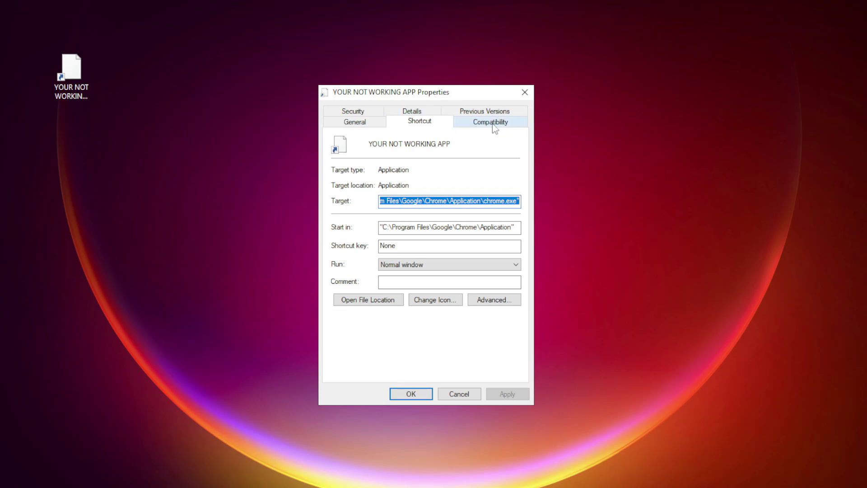
Enable Windows 8 compatibility mode, disable fullscreen optimizations and run as administrator, then apply.
left_click(508, 126)
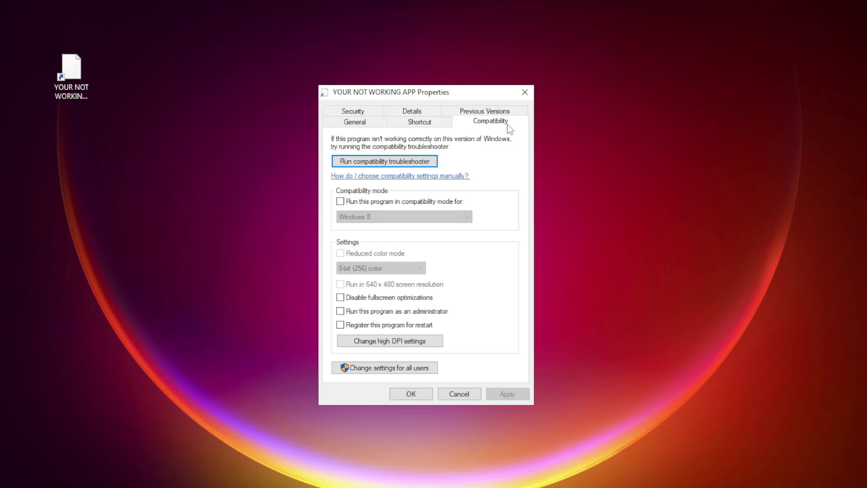
left_click(352, 201)
left_click(386, 217)
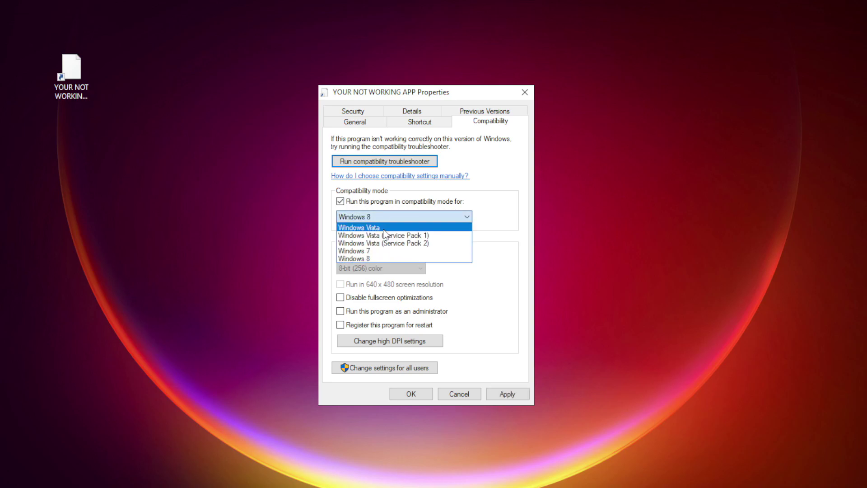
left_click(378, 258)
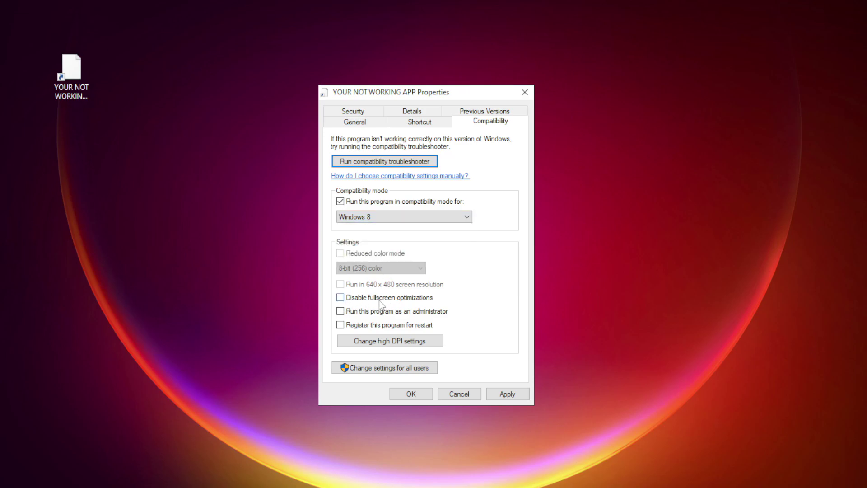
left_click(379, 302)
left_click(368, 312)
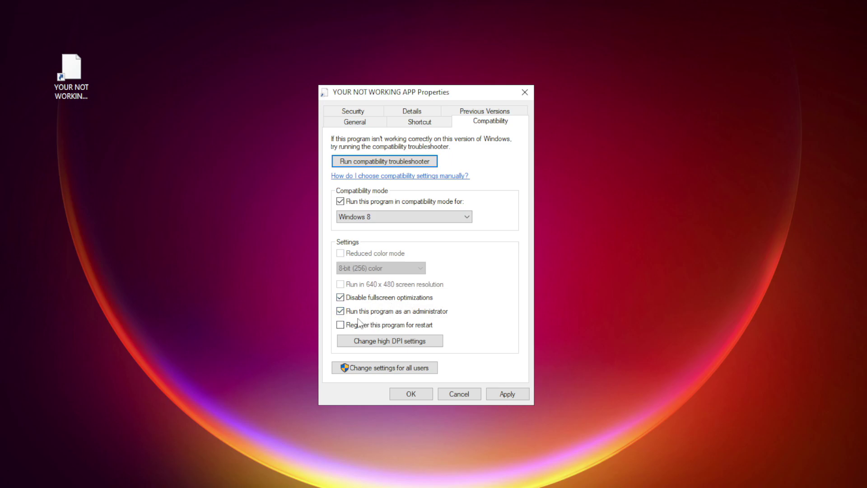
left_click(508, 395)
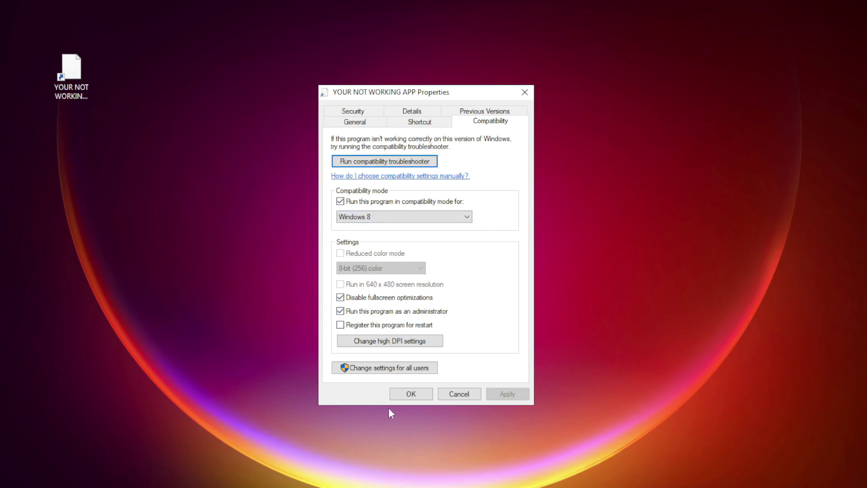
left_click(412, 395)
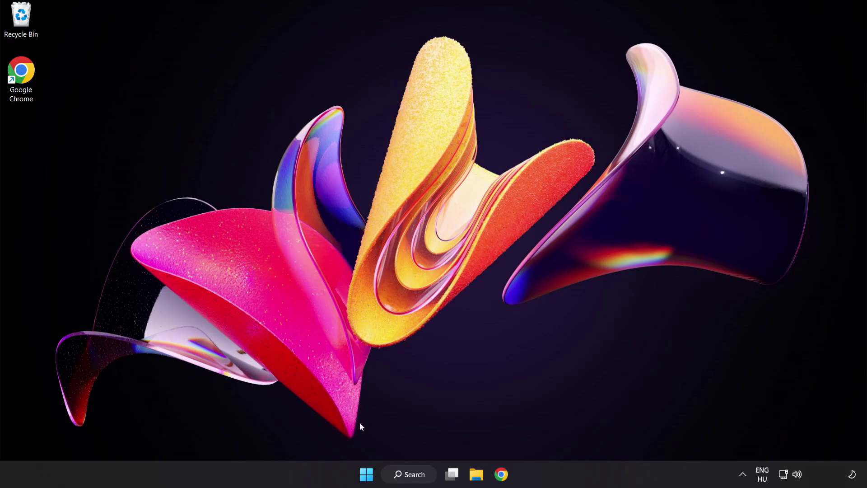
Launch Task Manager from the Start button's Win+X menu.
right_click(369, 476)
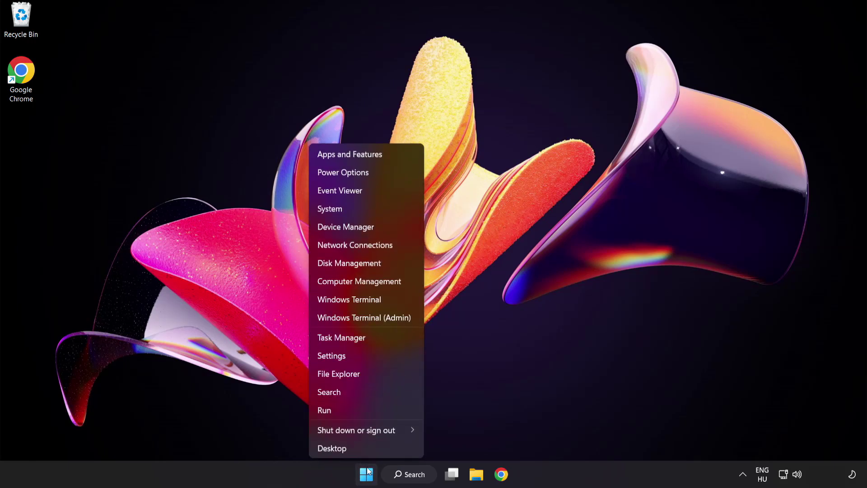
left_click(375, 341)
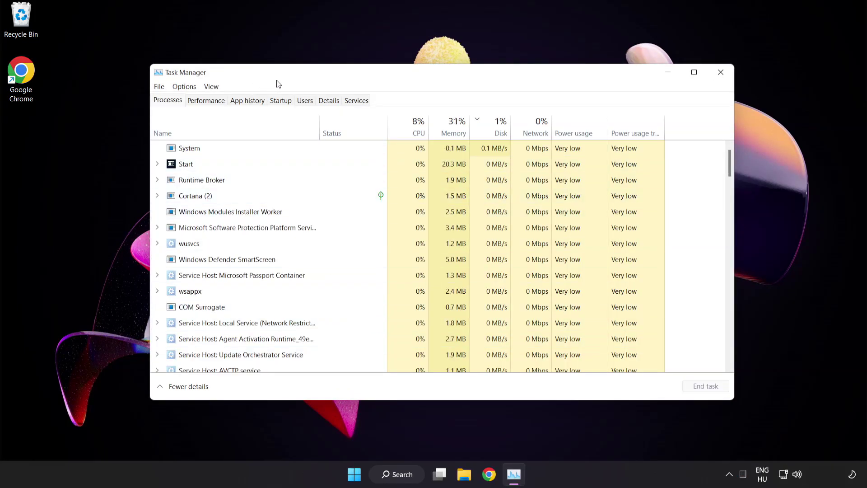
Disable Cortana, Phone Link, Terminal and Windows Security notification icon at startup, then close Task Manager.
left_click(287, 103)
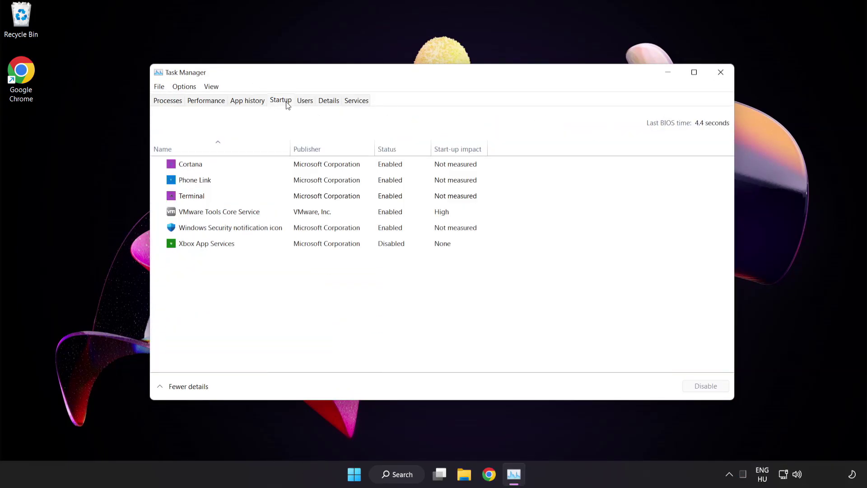
left_click(287, 167)
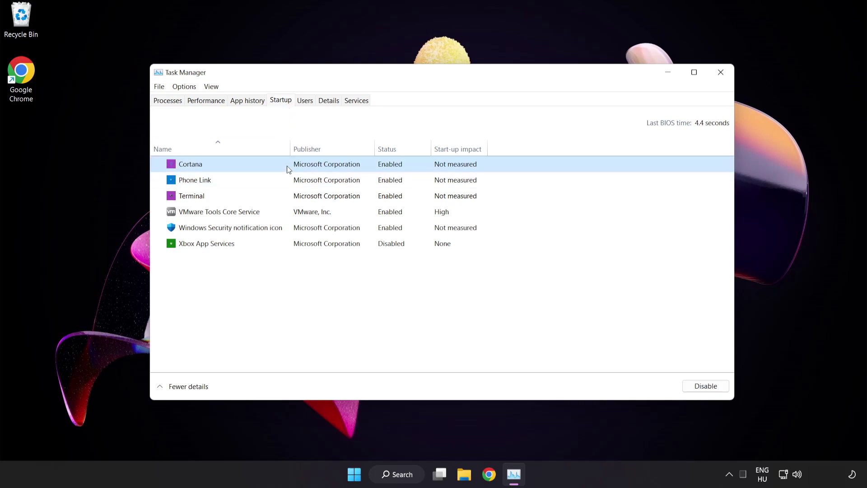
left_click(706, 387)
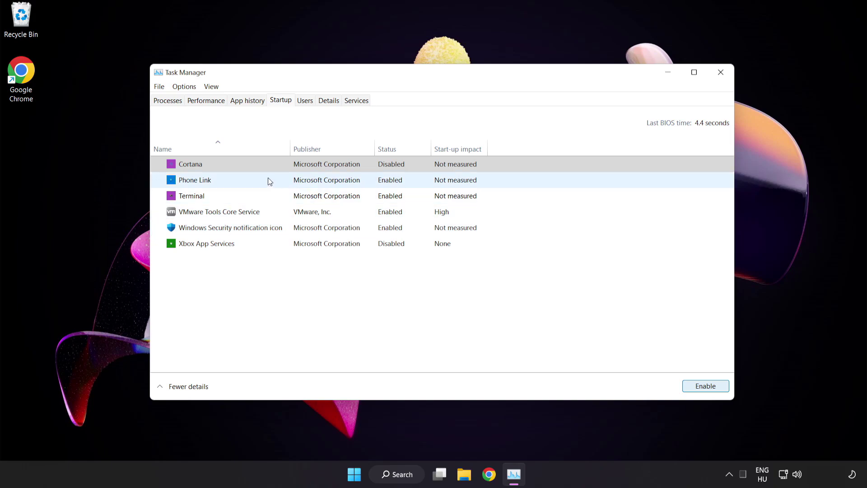
left_click(282, 186)
left_click(703, 393)
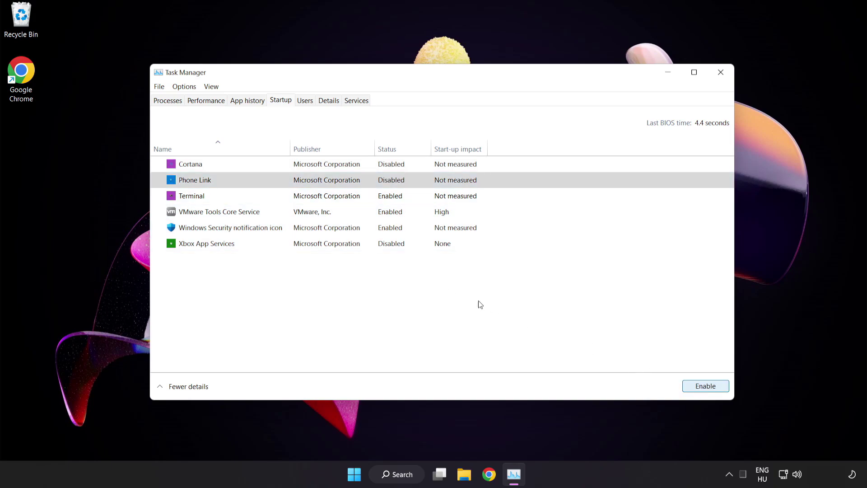
left_click(277, 198)
left_click(693, 386)
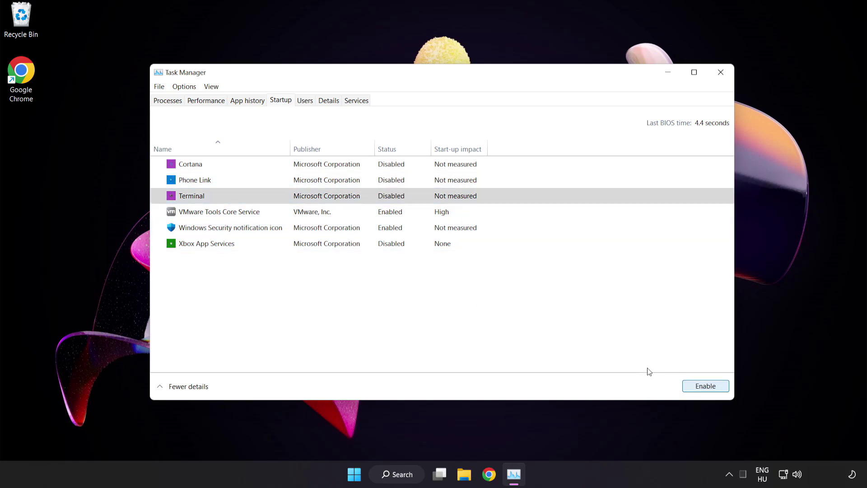
left_click(293, 229)
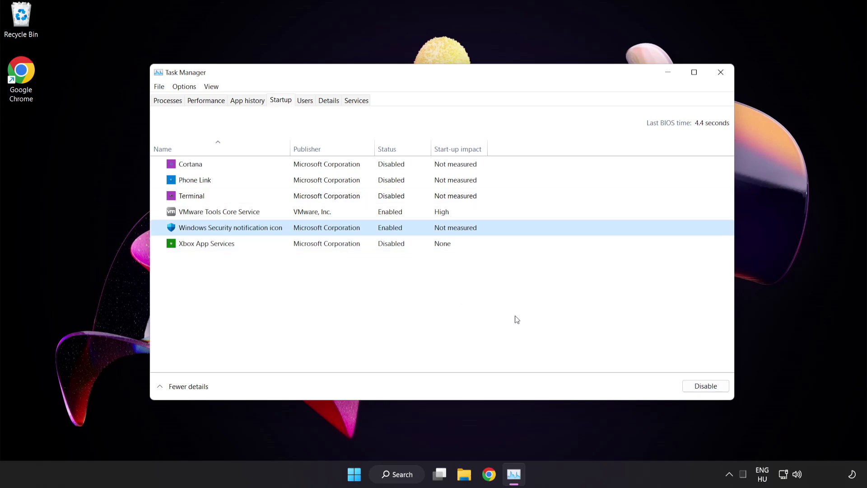
left_click(694, 387)
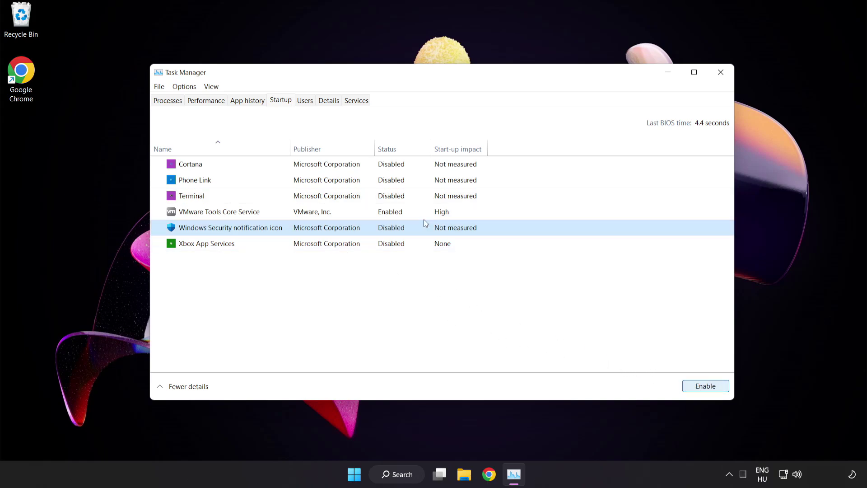
left_click(721, 73)
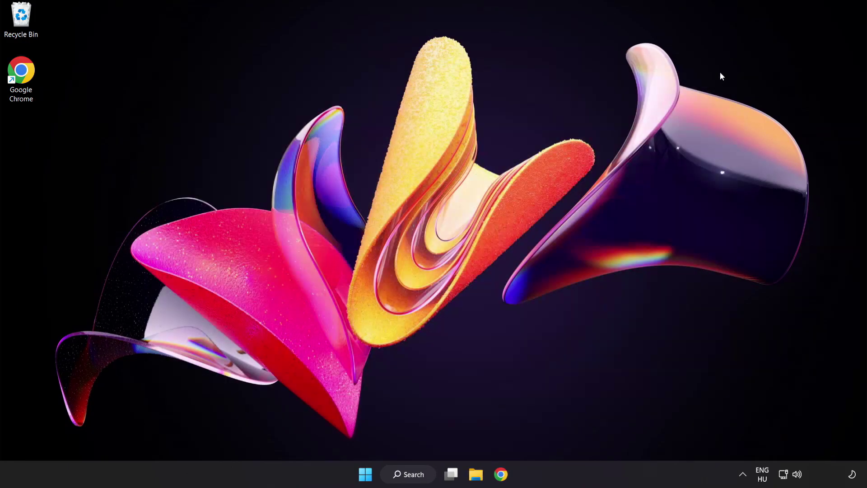
Search for 'cmd' and run Command Prompt as administrator.
left_click(417, 477)
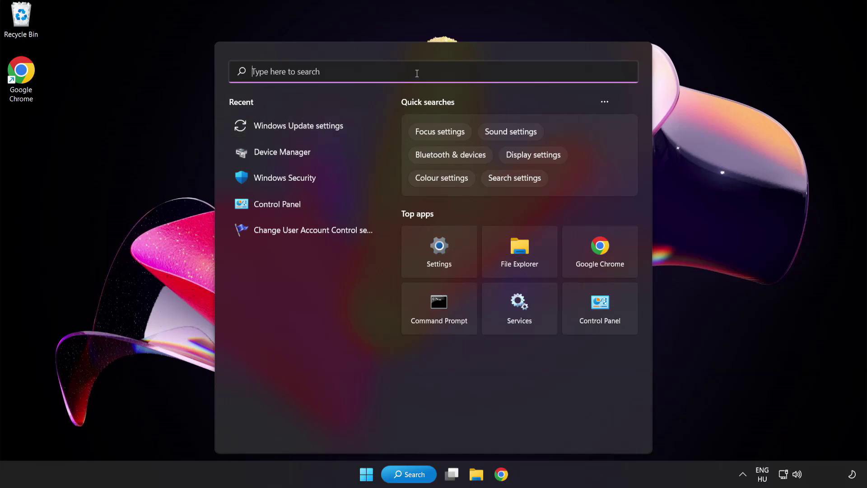
type("cmd")
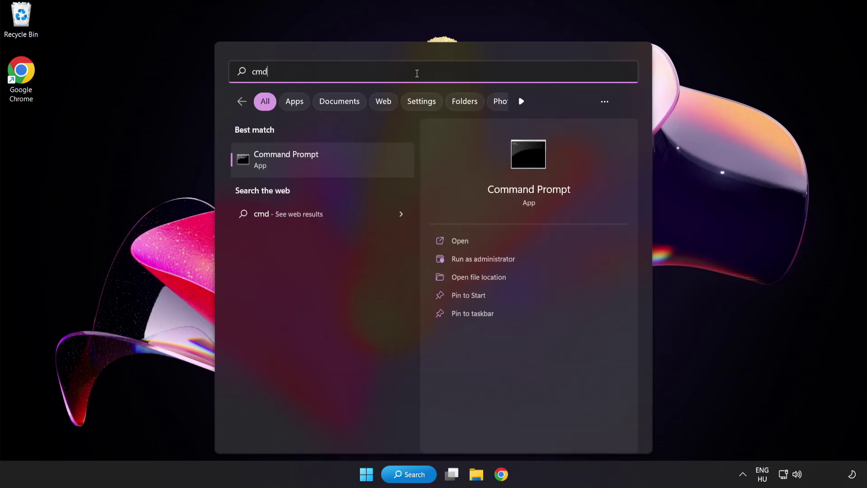
right_click(325, 164)
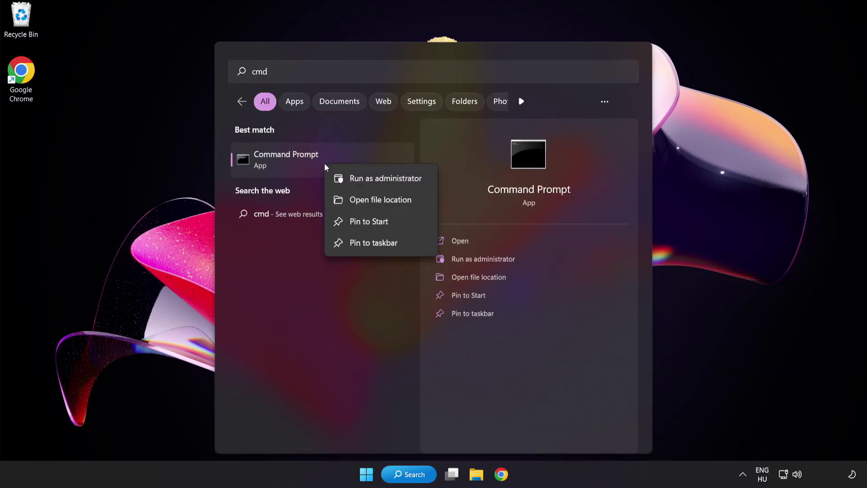
left_click(366, 180)
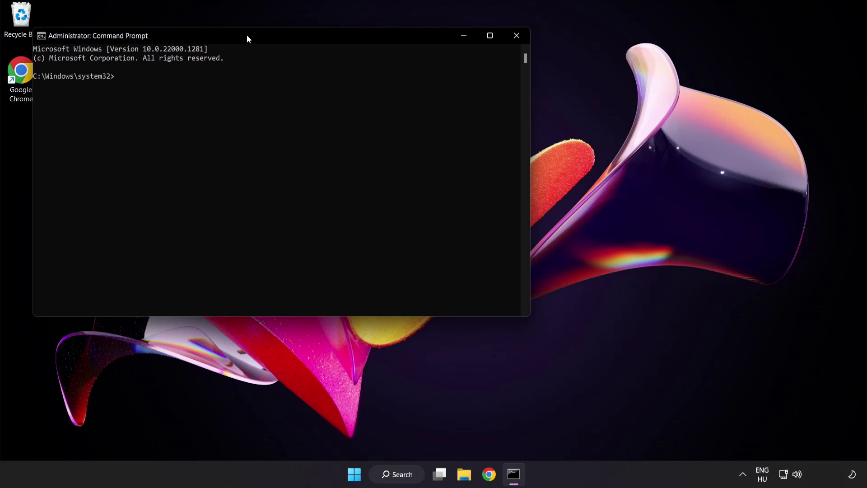
Run sfc /scannow in the centred Command Prompt window and let it finish with no integrity violations.
left_click_drag(248, 37, 378, 87)
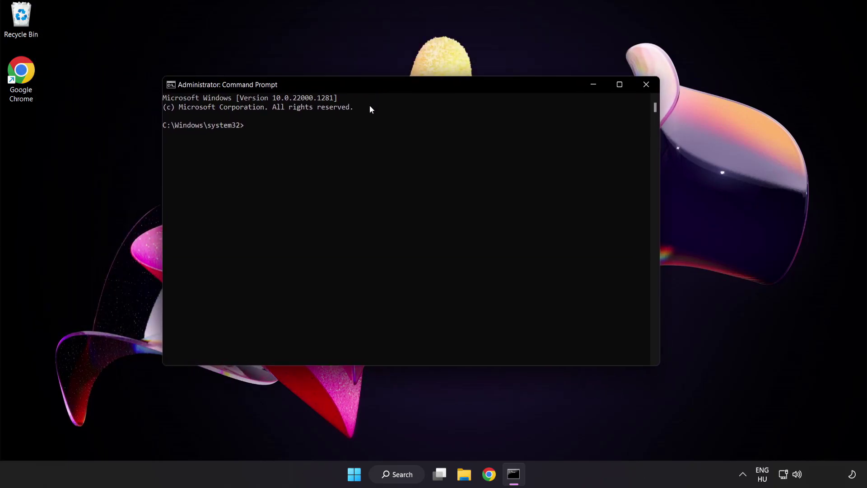
type("sfc")
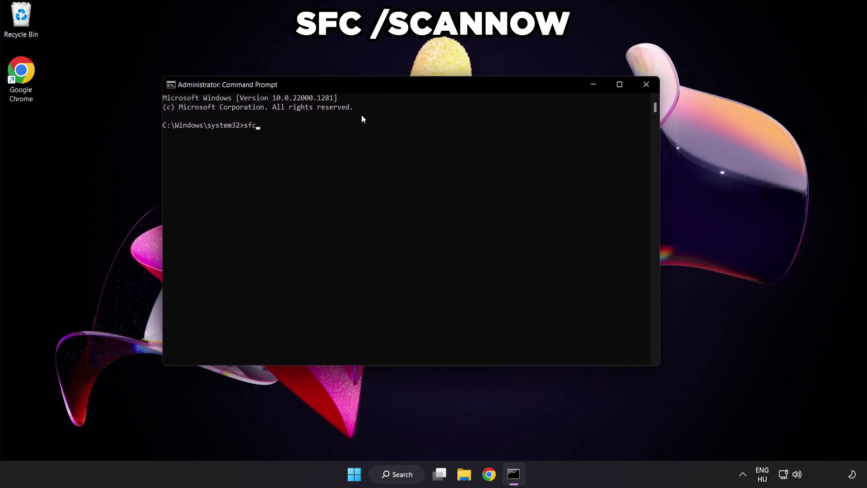
type(" /scan")
type("now")
key("Return")
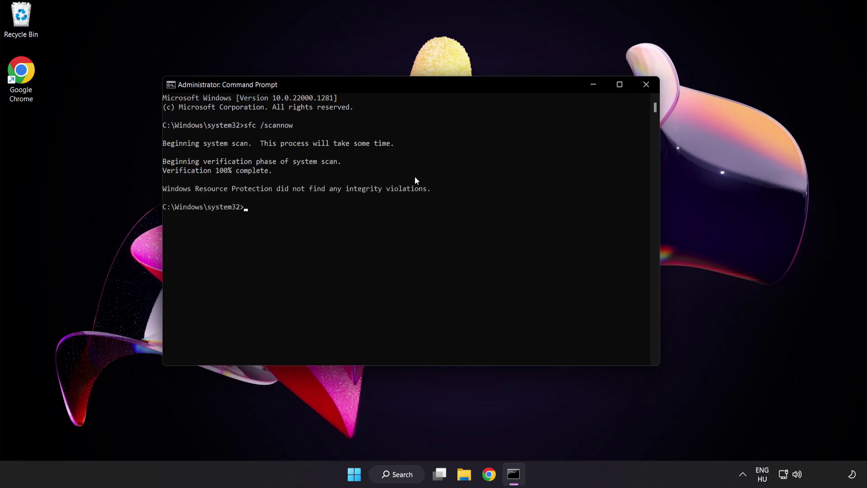
Close Command Prompt and bring up the Start menu's power options.
left_click(645, 89)
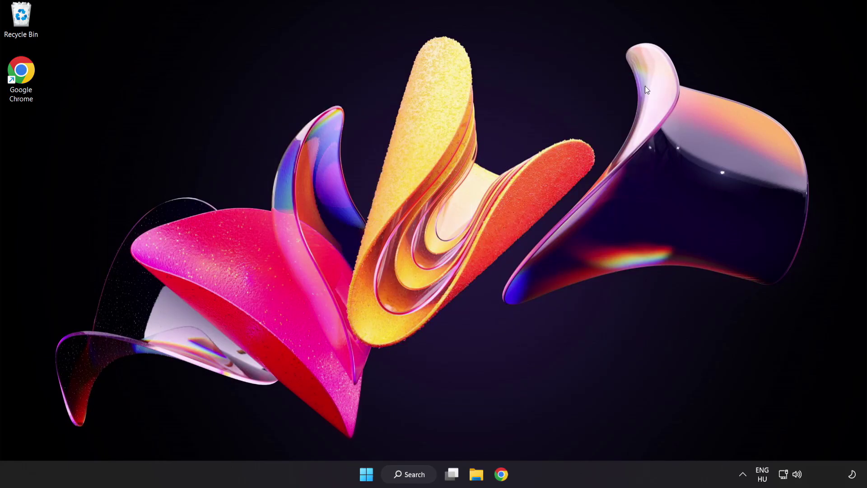
left_click(367, 474)
left_click(575, 435)
Search for 'security' and launch the Windows Security app from Best match.
left_click(417, 476)
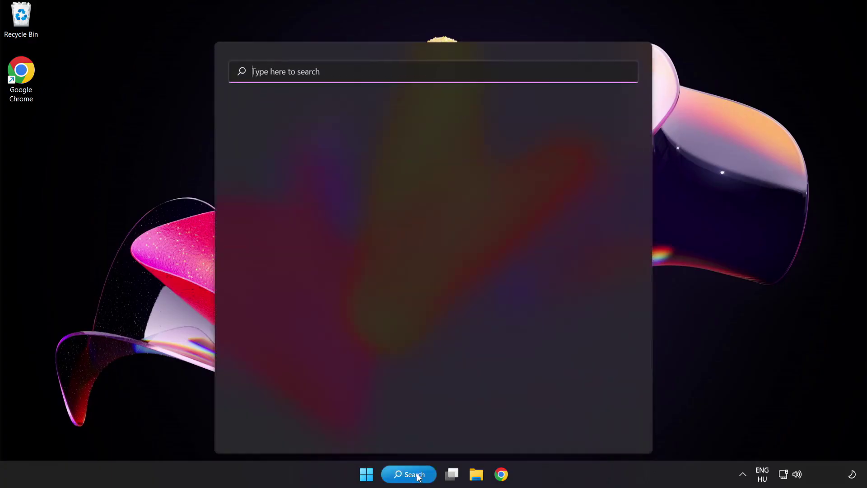
type("sec")
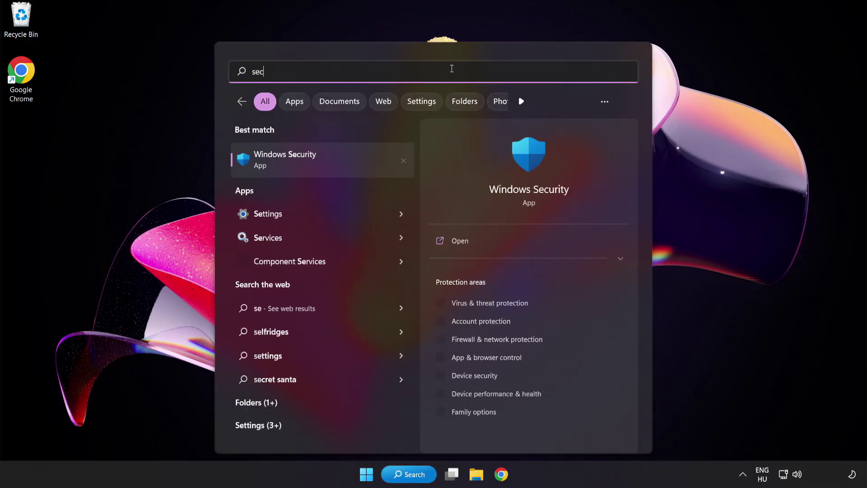
type("urity")
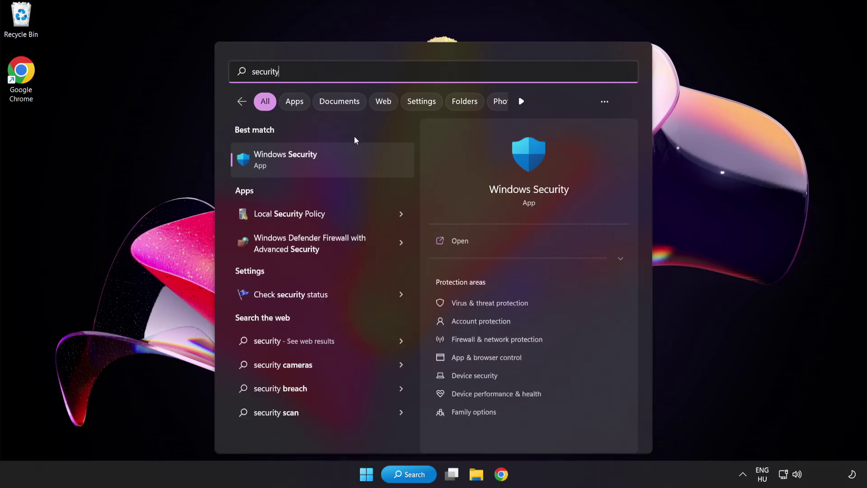
left_click(328, 162)
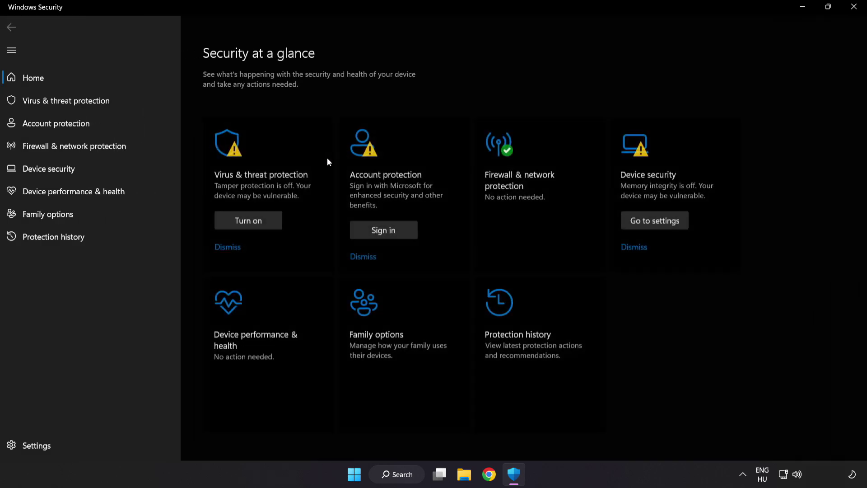
Go to Virus & threat protection's Manage settings page and scroll down to Exclusions.
left_click(89, 100)
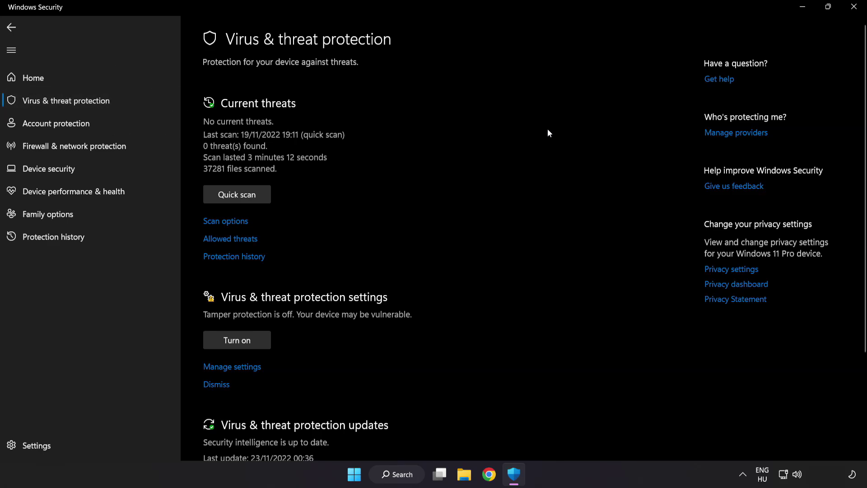
scroll(548, 129, "down", 3)
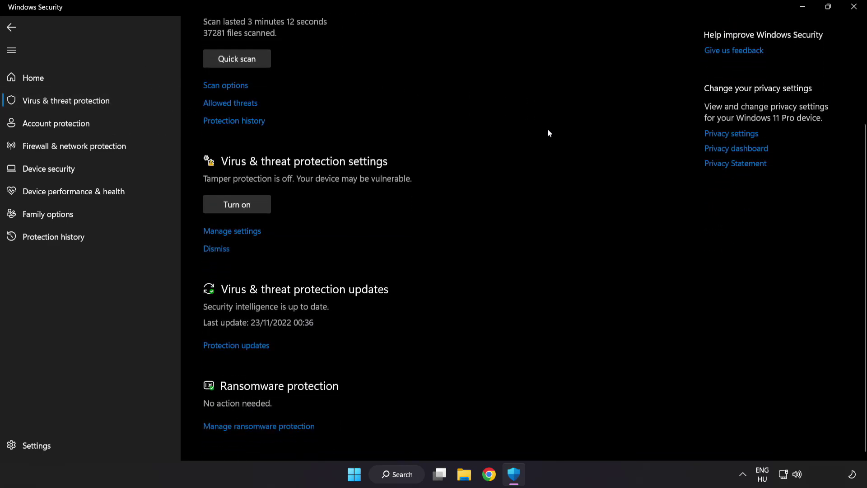
left_click(238, 231)
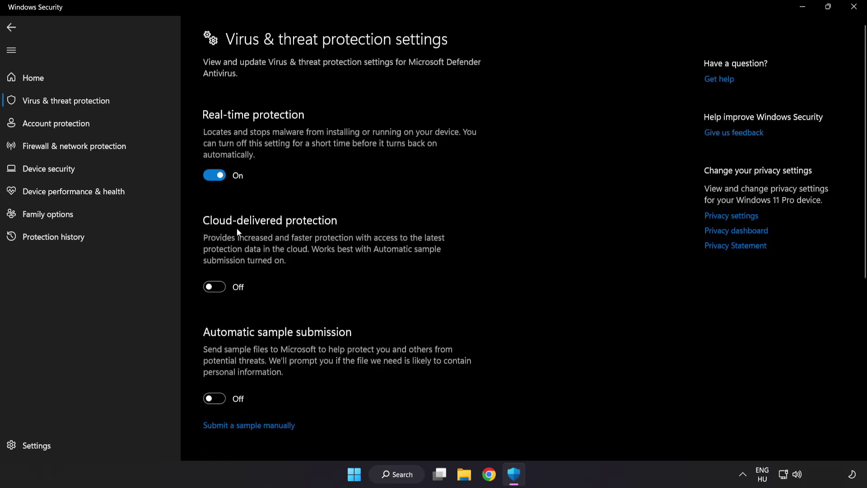
scroll(505, 239, "down", 4)
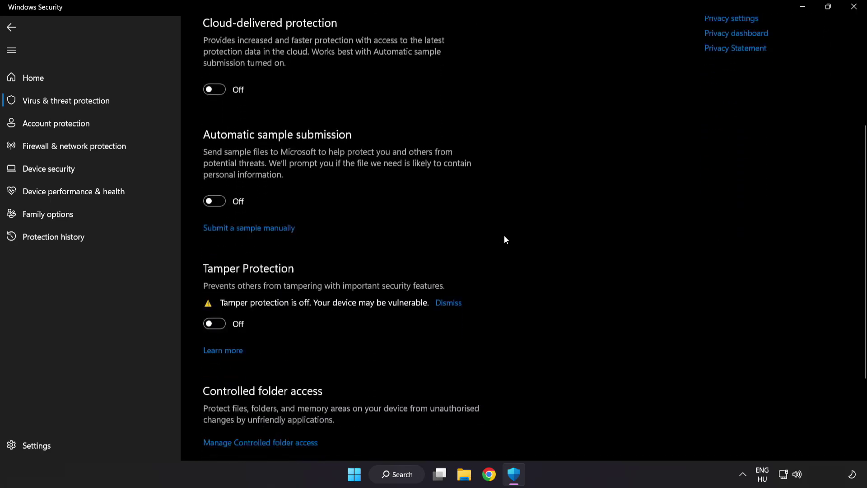
scroll(504, 239, "down", 2)
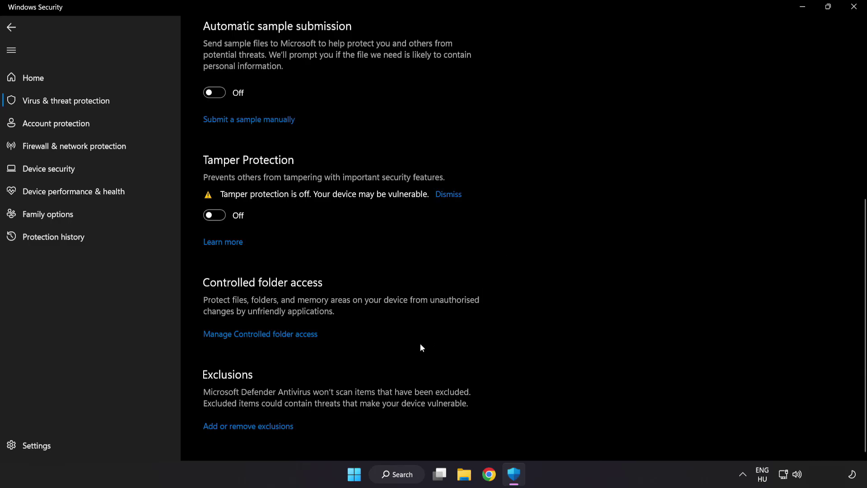
Under Add or remove exclusions, add a new File exclusion to bring up the file picker.
left_click(253, 427)
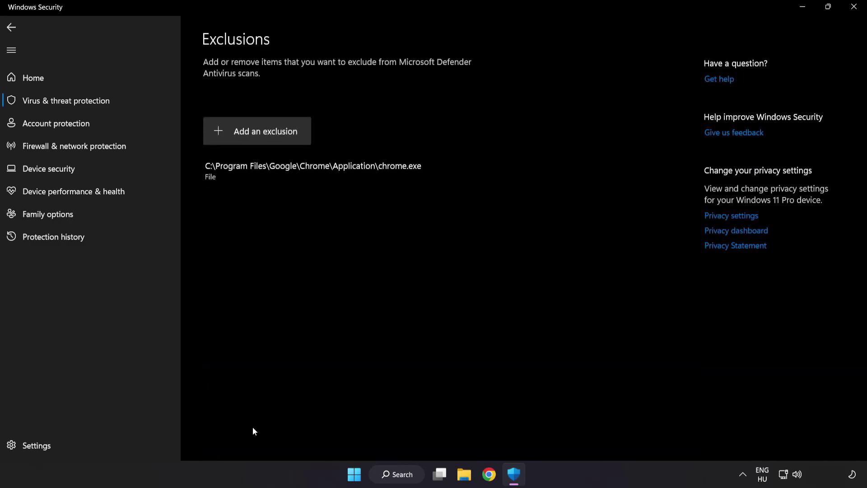
left_click(259, 140)
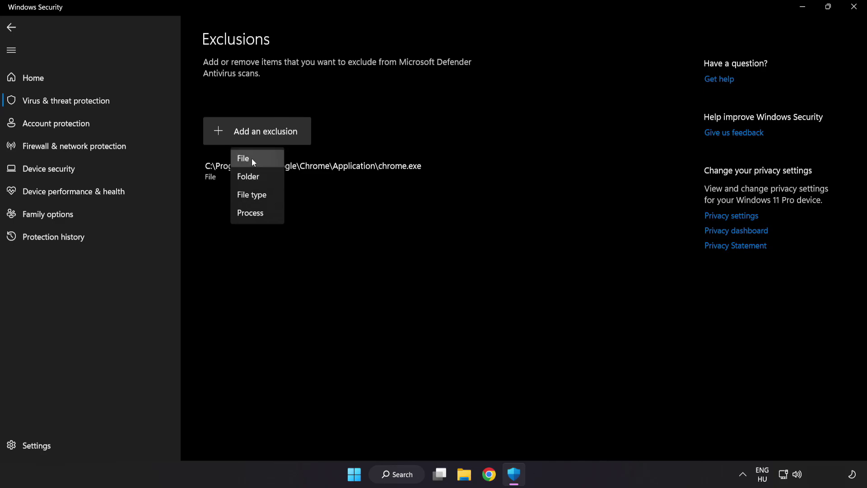
left_click(253, 161)
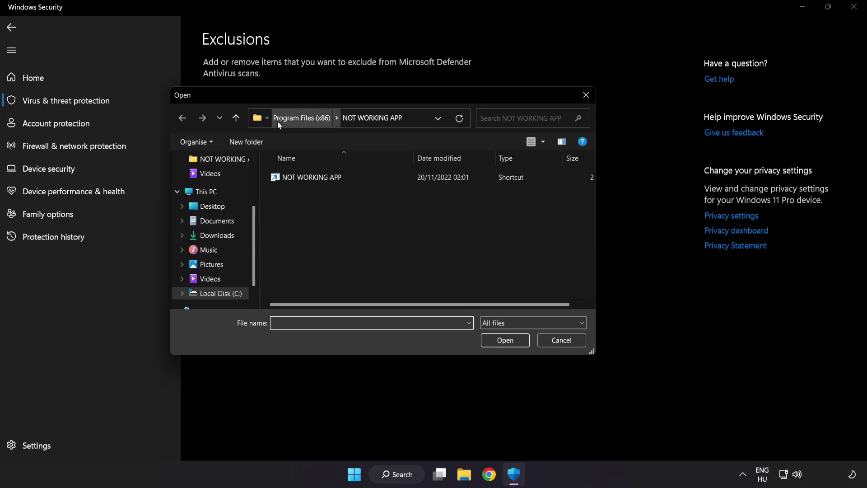
Pick the NOT WORKING APP shortcut in C:\Program Files (x86)\NOT WORKING APP as the excluded file.
left_click(277, 121)
left_click(284, 118)
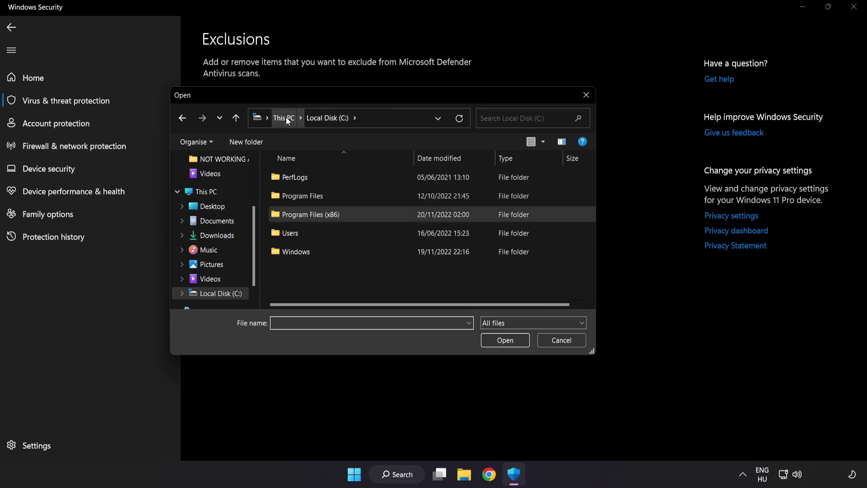
double_click(323, 296)
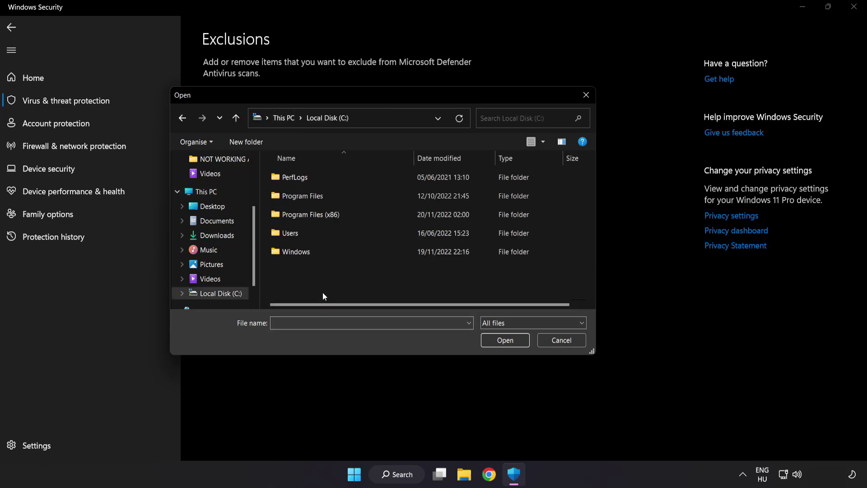
double_click(332, 211)
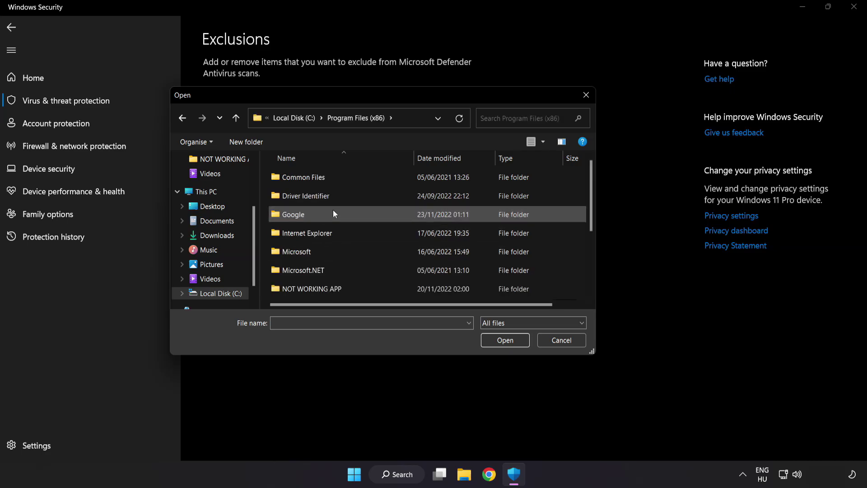
scroll(322, 284, "down", 1)
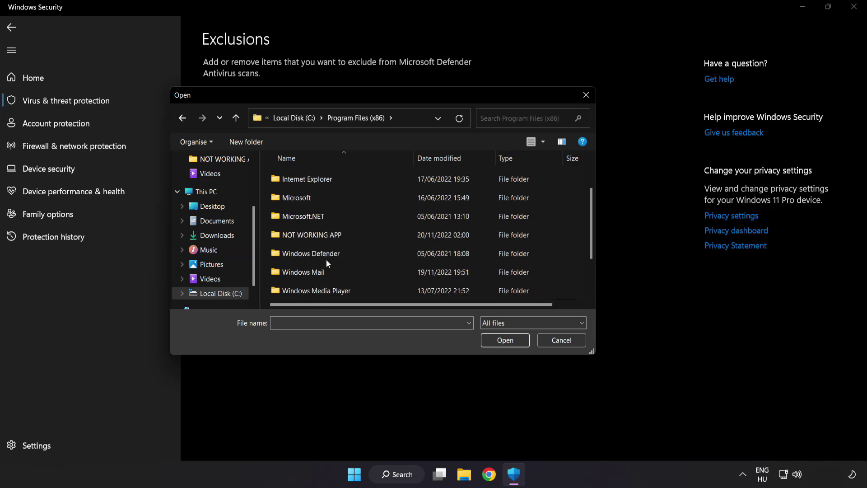
double_click(344, 235)
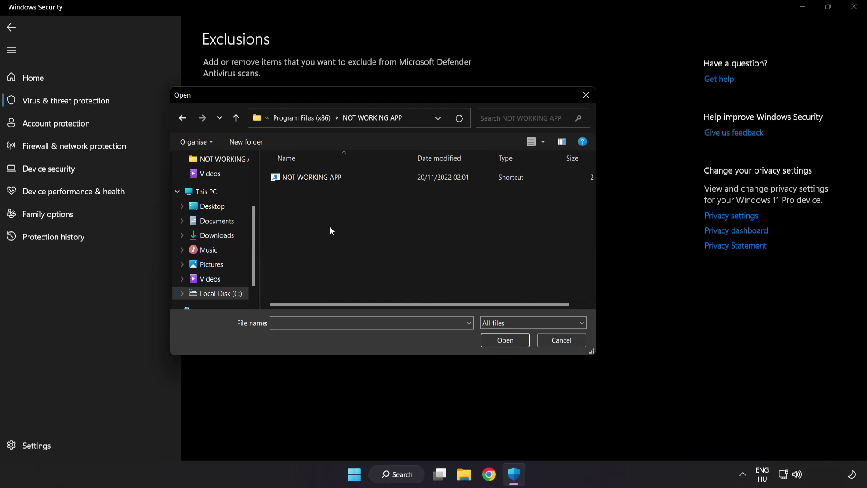
left_click(318, 179)
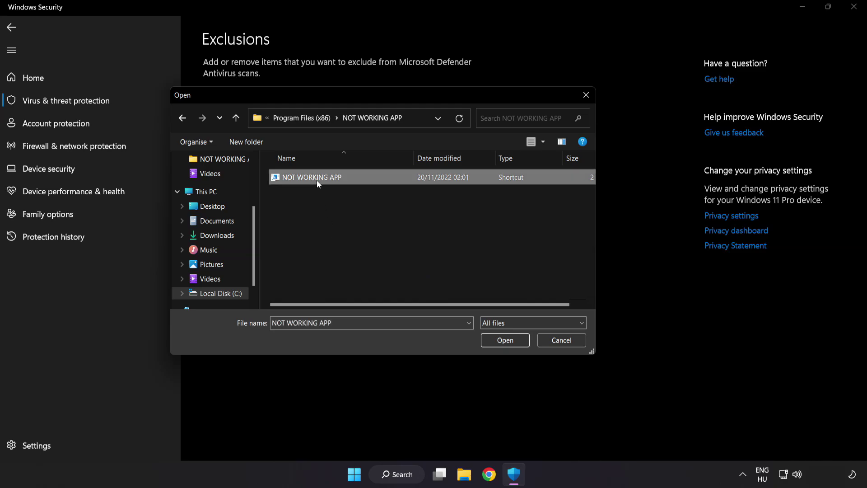
left_click(506, 343)
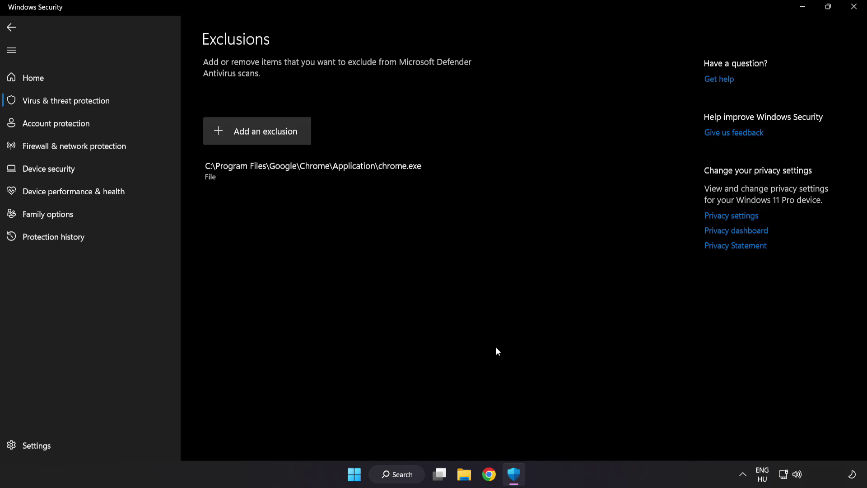
Close Windows Security and show the Start menu's power options to restart.
left_click(851, 14)
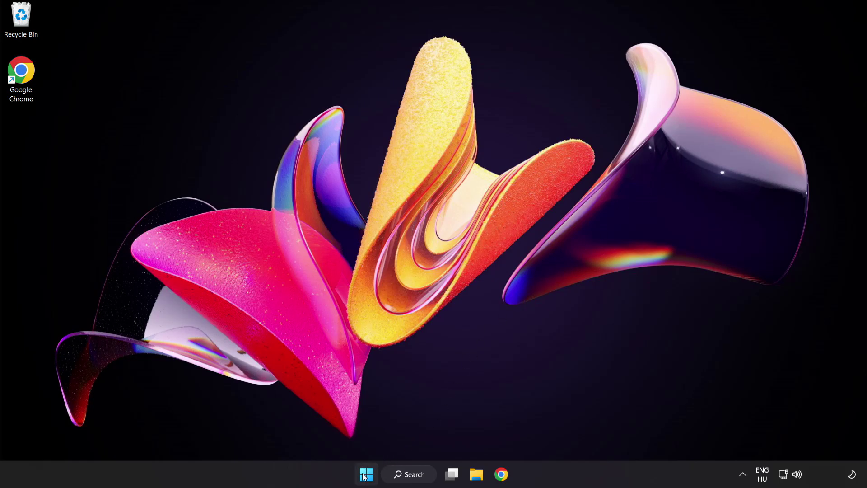
left_click(364, 477)
left_click(575, 436)
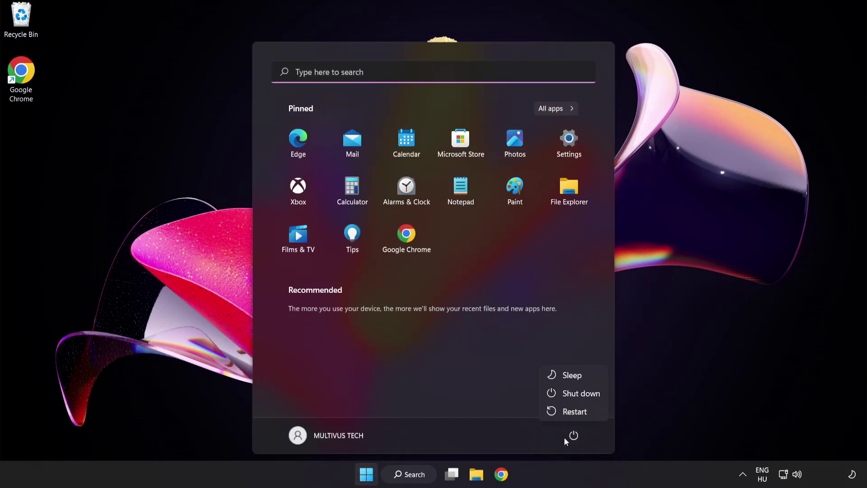